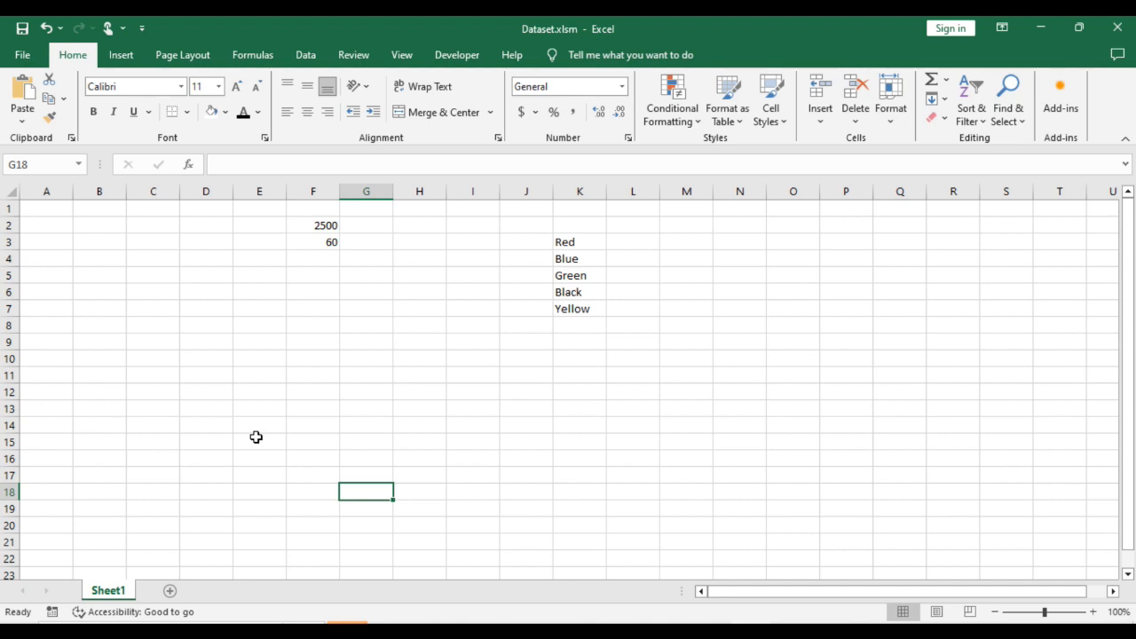
Enter a formula in cell F4 that divides F2 by F3.
{"action": "left_click", "coordinate": [315, 265]}
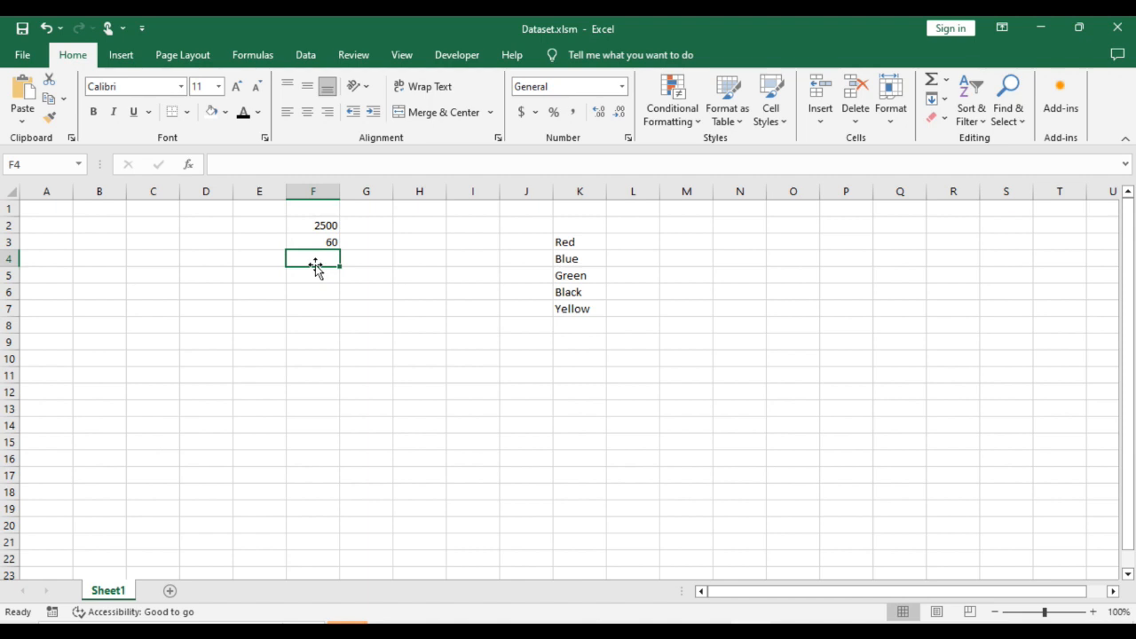
{"action": "type", "text": "="}
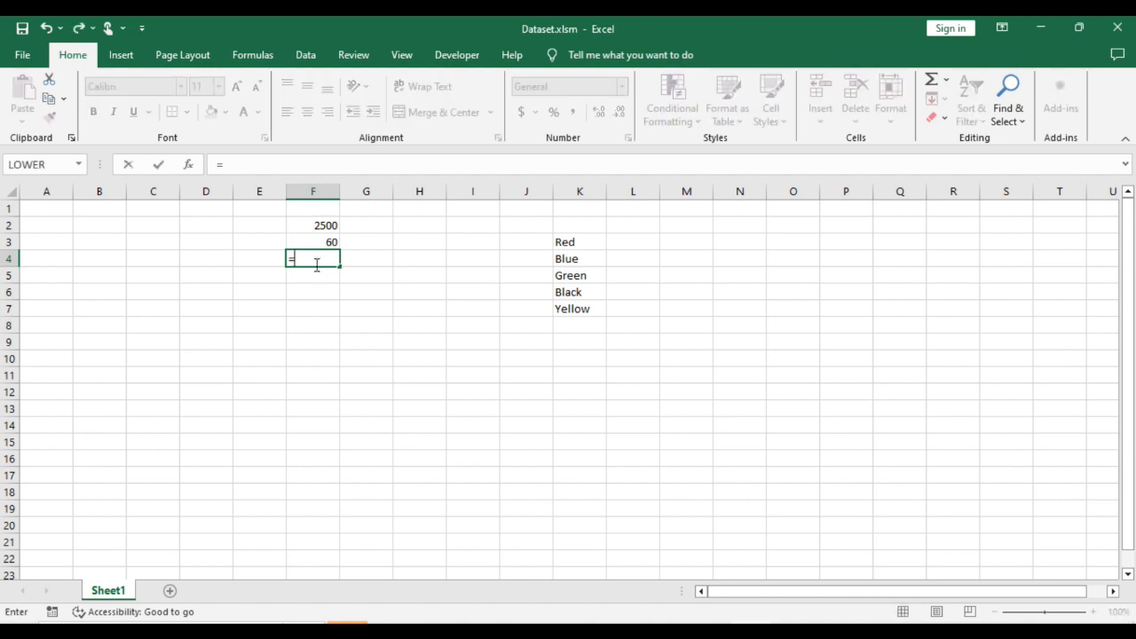
{"action": "left_click", "coordinate": [333, 218]}
{"action": "type", "text": "/"}
{"action": "left_click", "coordinate": [320, 243]}
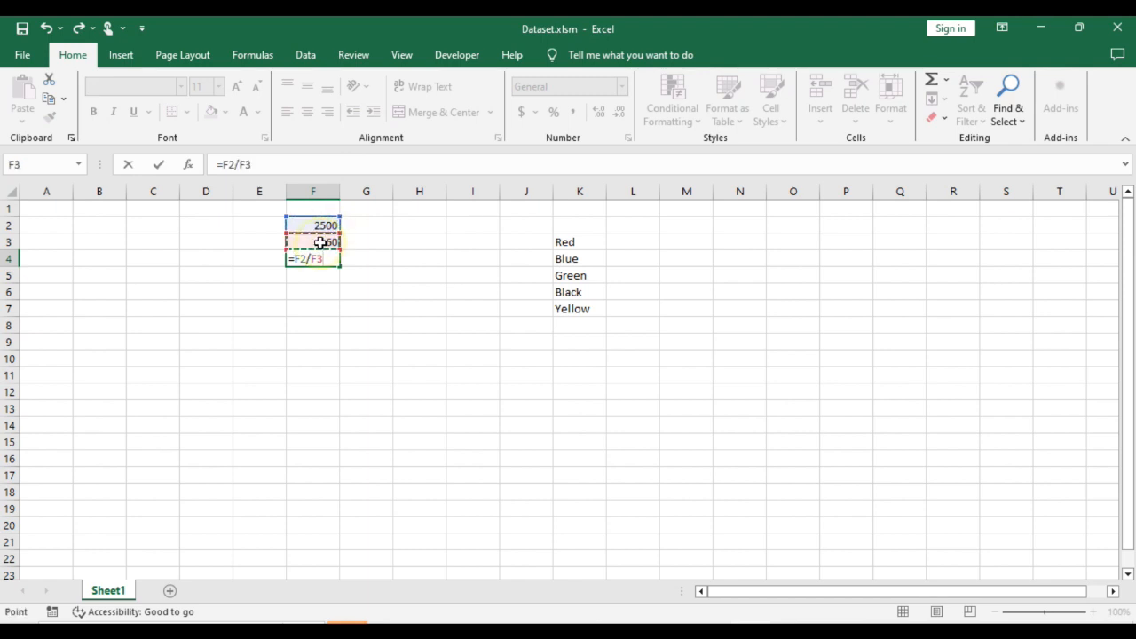
{"action": "key", "text": "Return"}
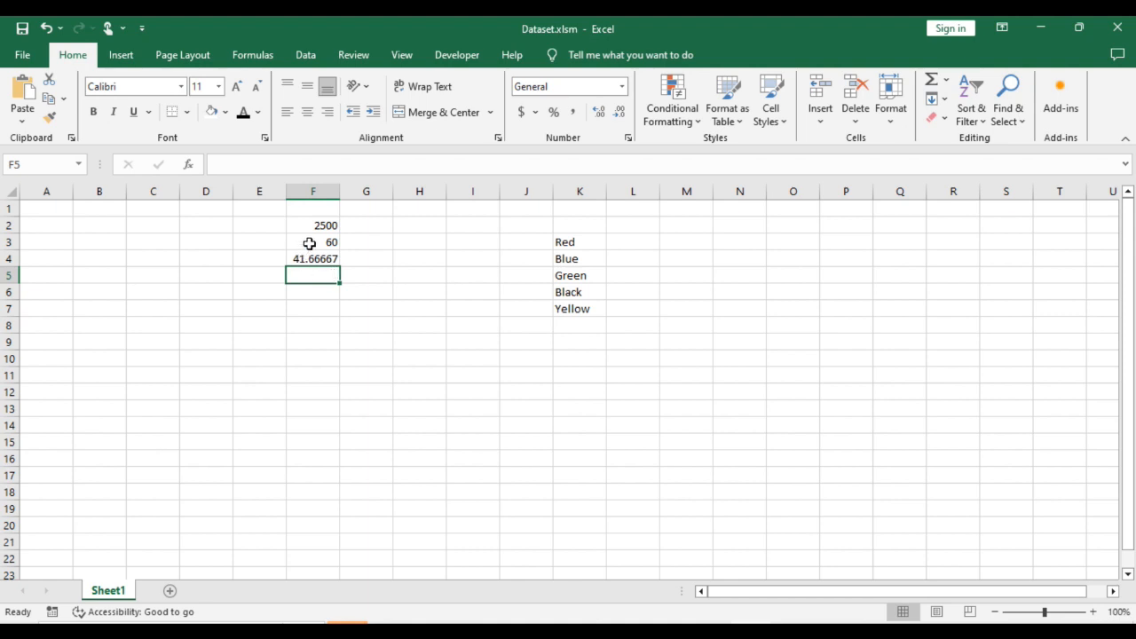
Change the divisor in cell F3 to 0.
{"action": "left_click", "coordinate": [309, 244]}
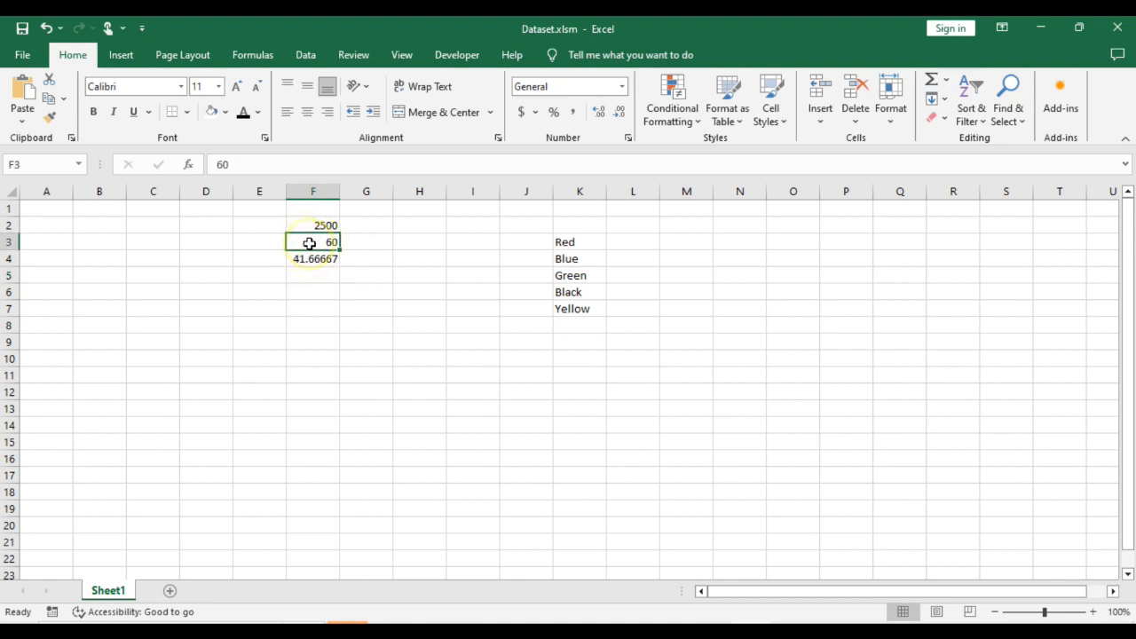
{"action": "type", "text": "0"}
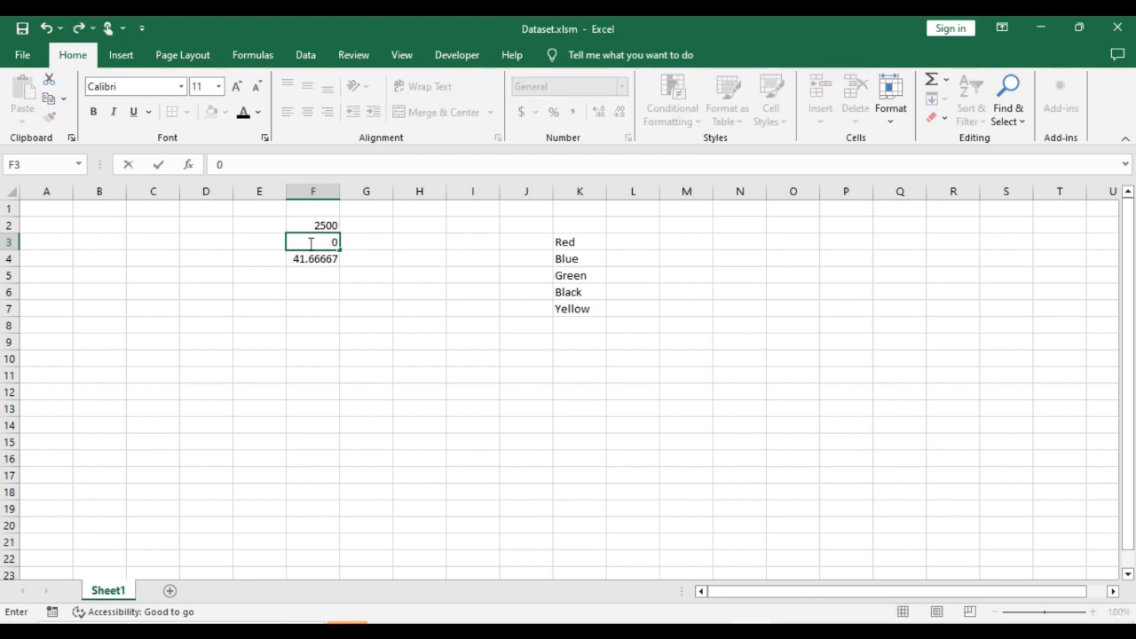
{"action": "key", "text": "Return"}
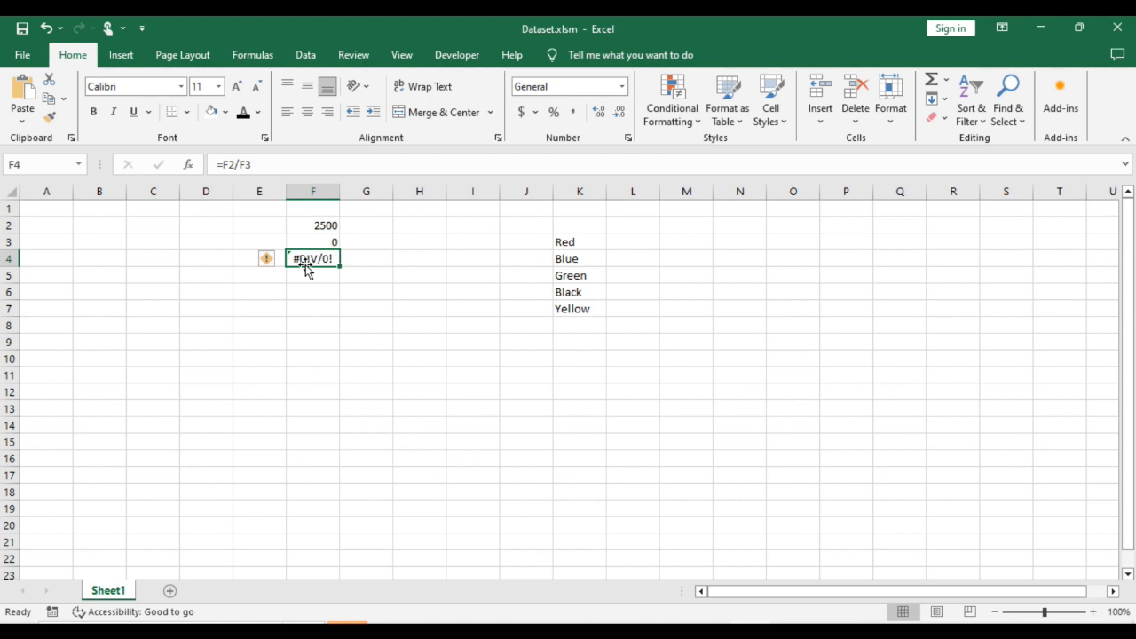
Wrap the division formula in F4 in IFERROR with 0 as the value if an error occurs.
{"action": "left_click", "coordinate": [224, 164]}
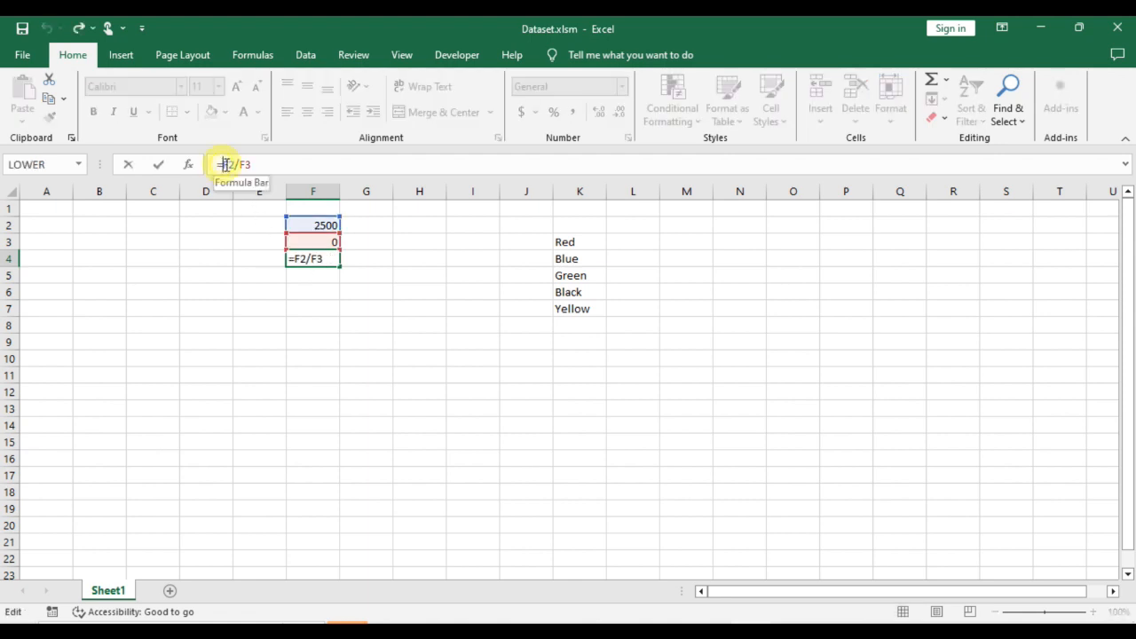
{"action": "type", "text": "iferro"}
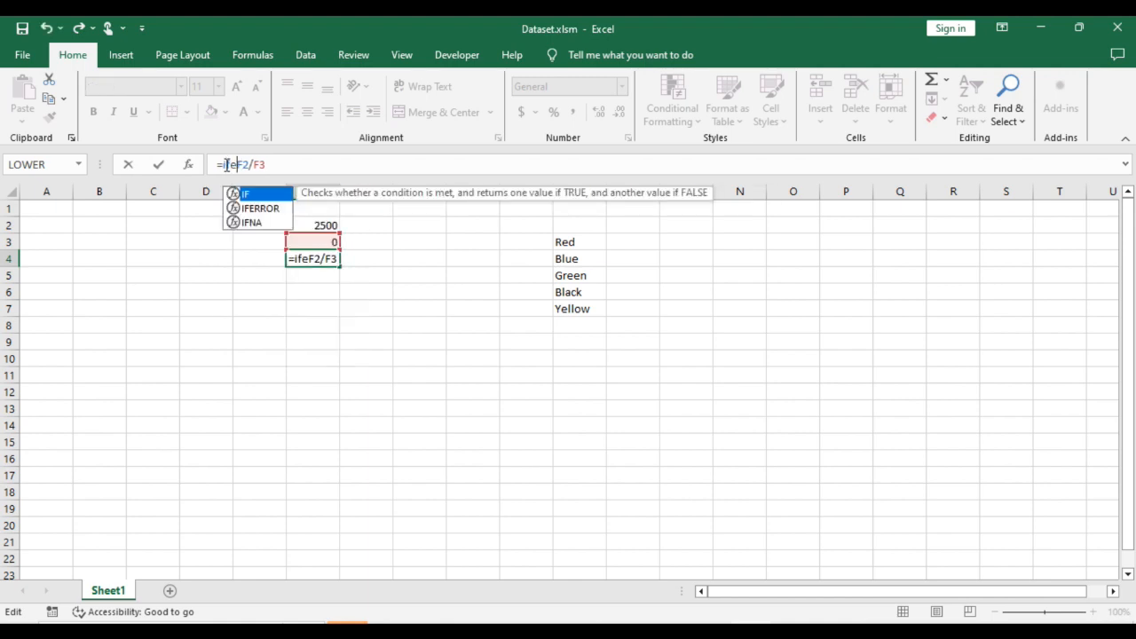
{"action": "type", "text": "r("}
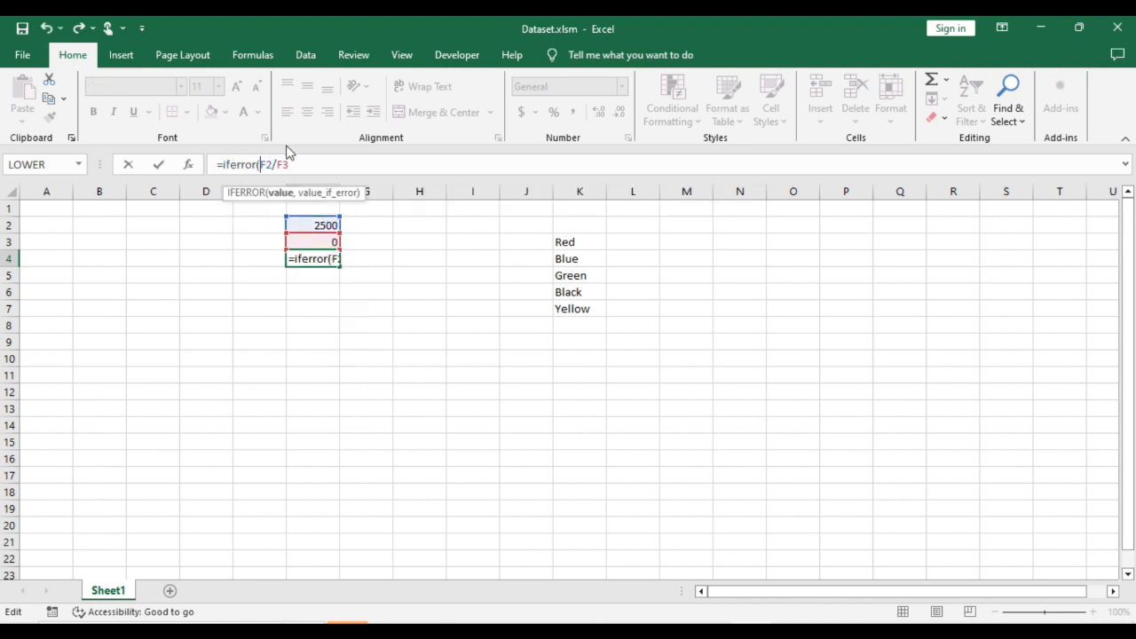
{"action": "left_click", "coordinate": [310, 164]}
{"action": "type", "text": ","}
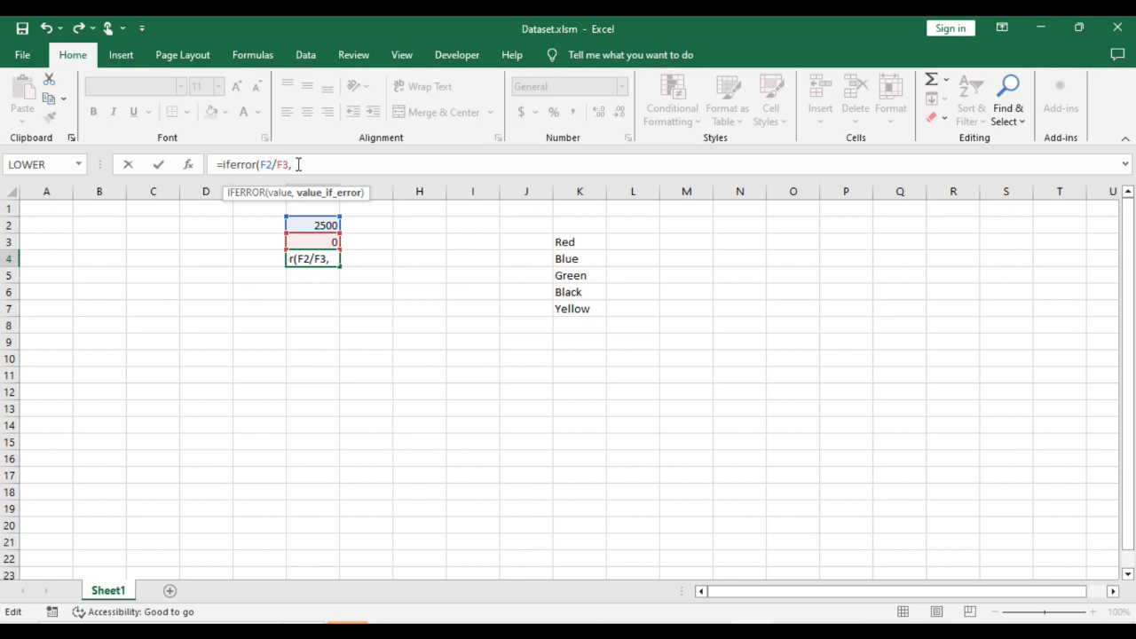
{"action": "type", "text": "0)"}
{"action": "key", "text": "Return"}
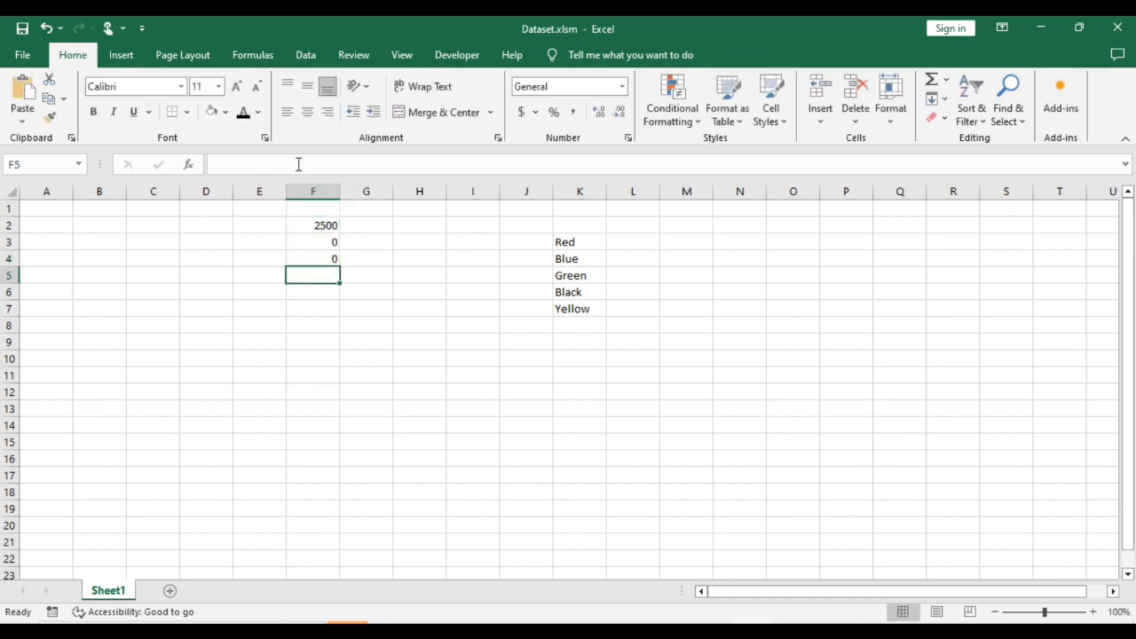
Change the error fallback value in F4's IFERROR formula to 5.
{"action": "left_click", "coordinate": [310, 260]}
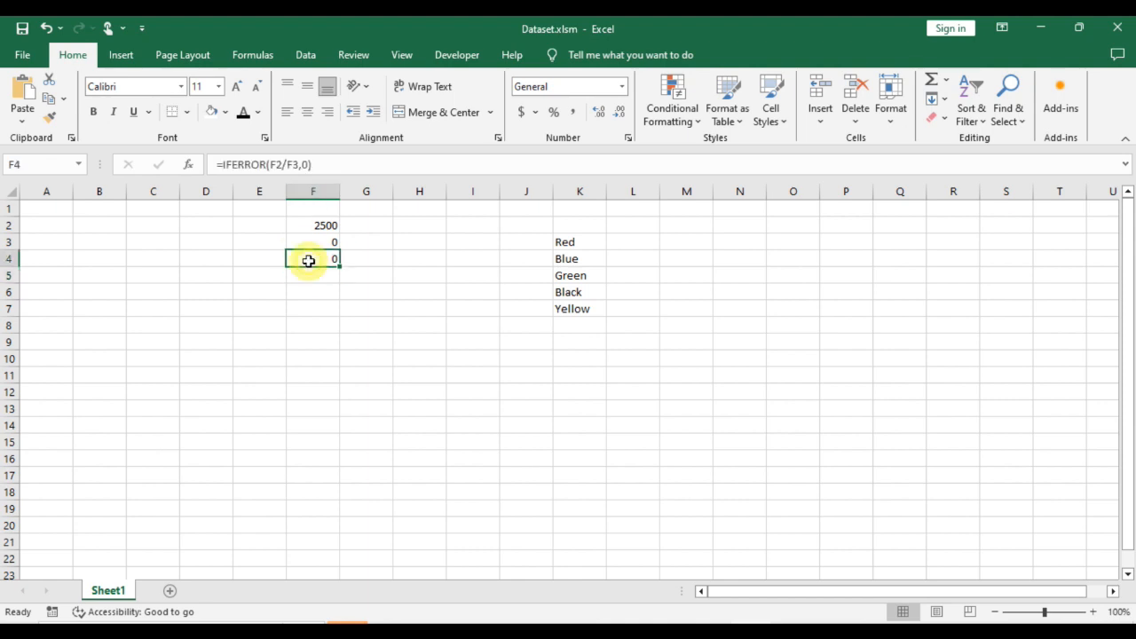
{"action": "left_click", "coordinate": [307, 166]}
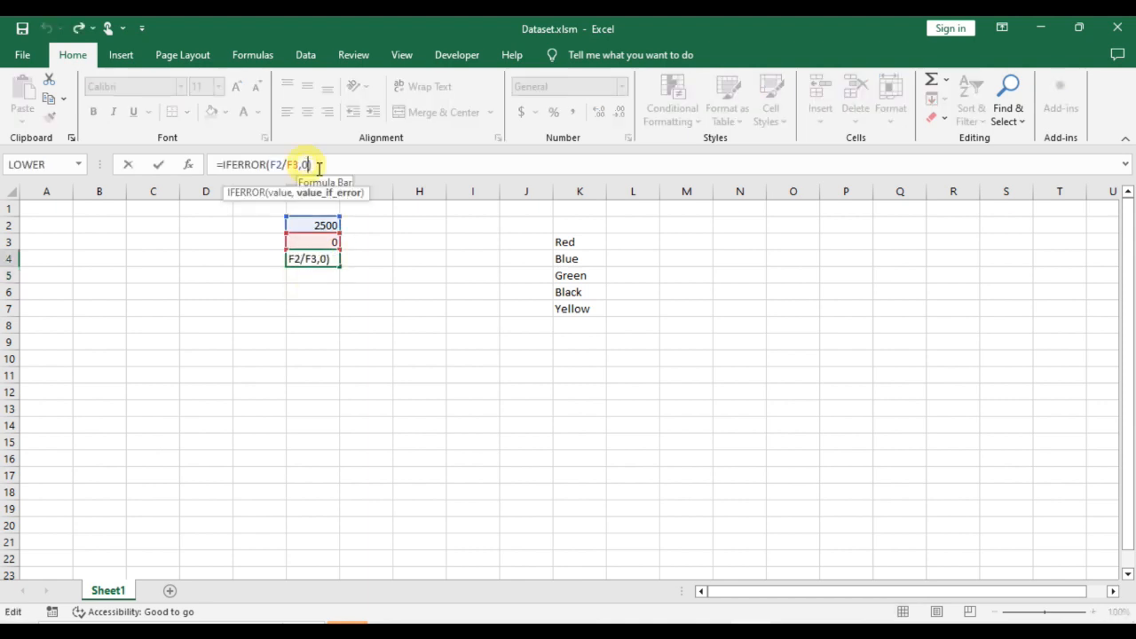
{"action": "key", "text": "BackSpace"}
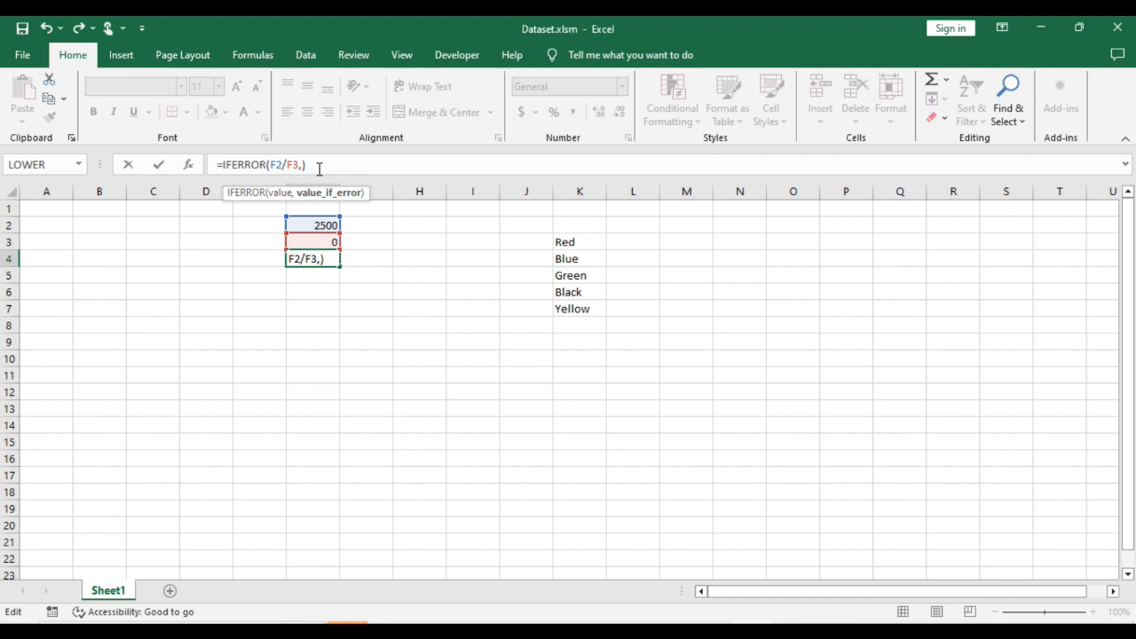
{"action": "type", "text": "5"}
{"action": "key", "text": "Return"}
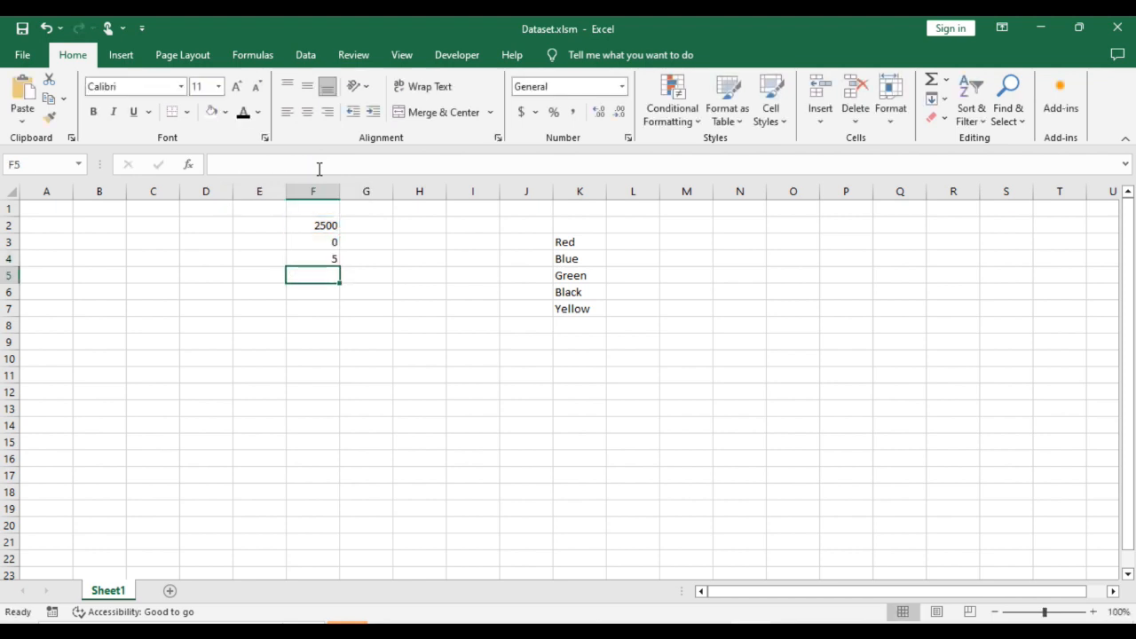
{"action": "left_click", "coordinate": [322, 258]}
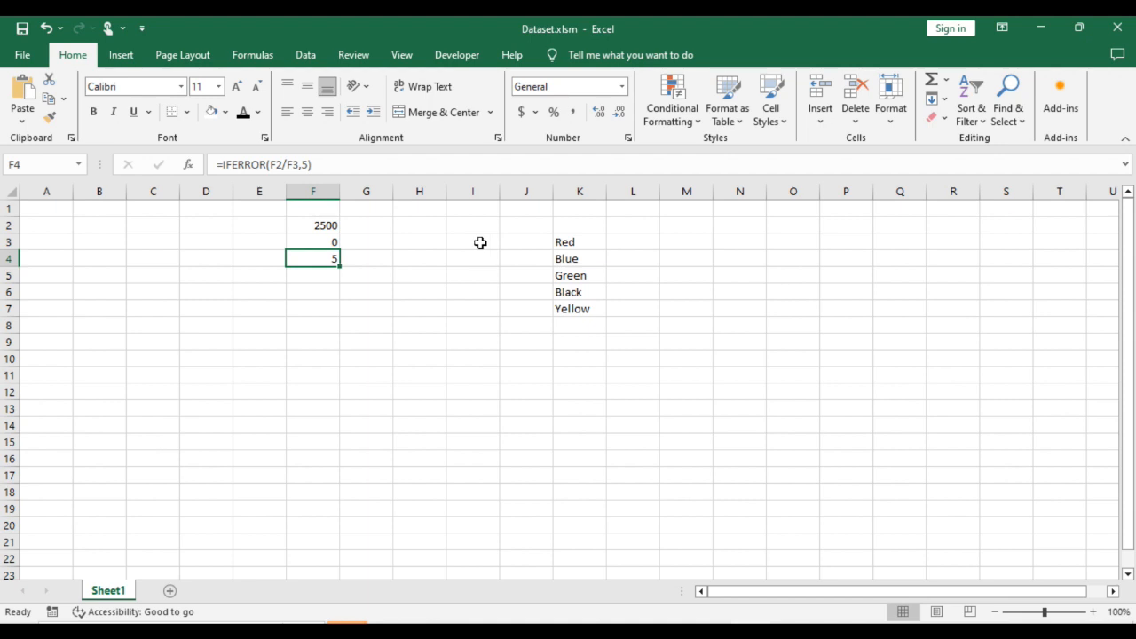
Enter a VLOOKUP in cell J3 that searches for "Orange" in K3:K7, with column index 1 and range lookup 0.
{"action": "left_click", "coordinate": [515, 243]}
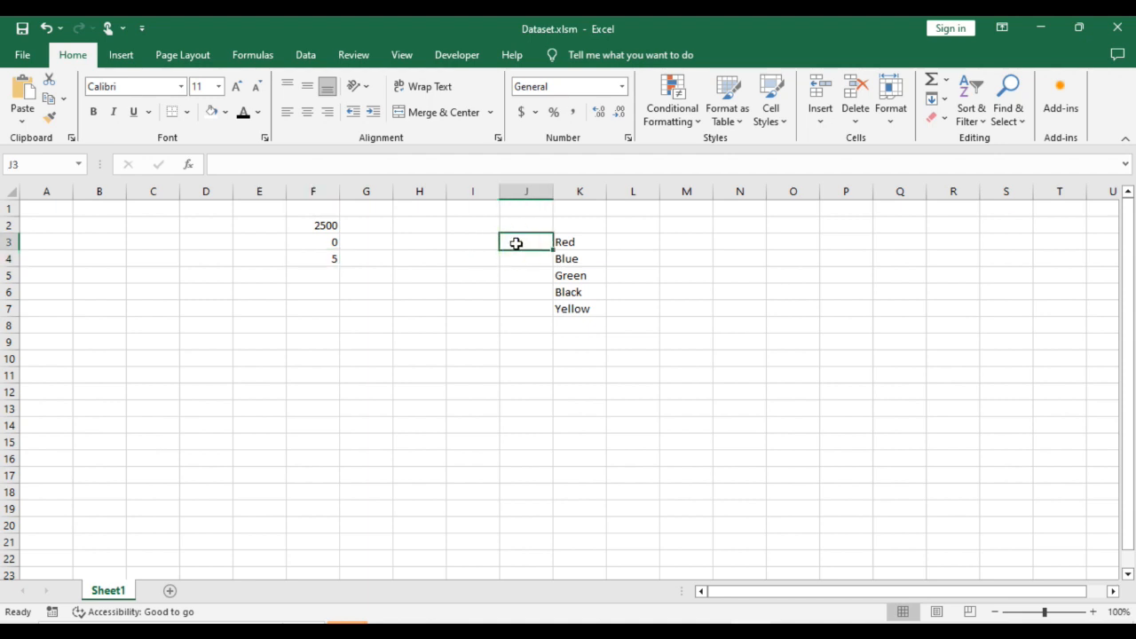
{"action": "type", "text": "=vlookup("}
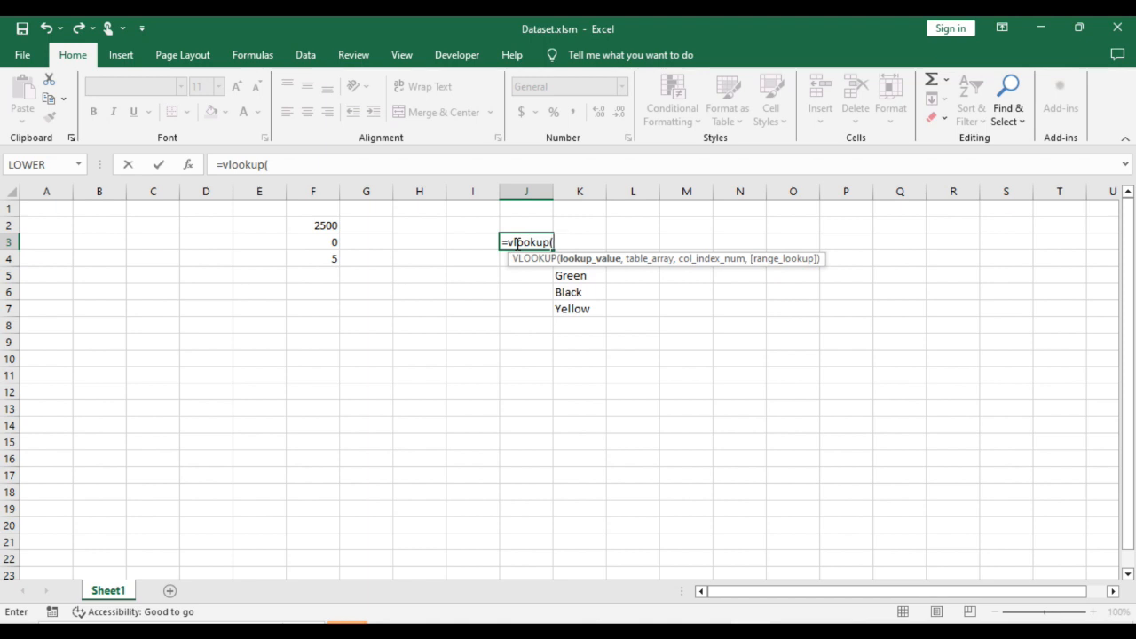
{"action": "type", "text": "\"Orange\","}
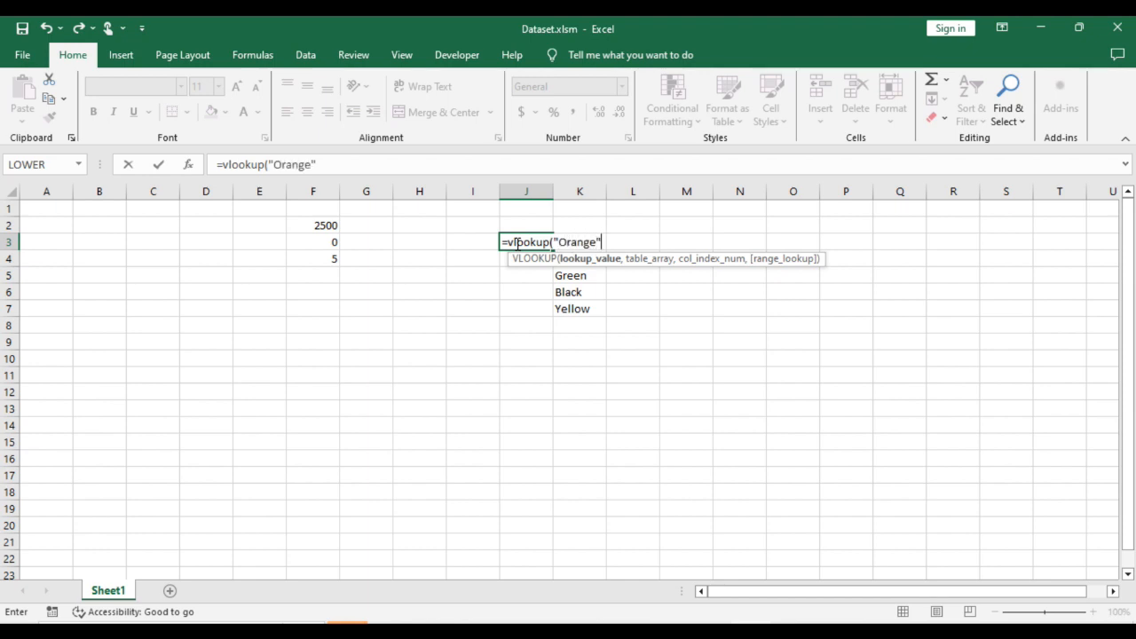
{"action": "left_click_drag", "start_coordinate": [591, 312], "coordinate": [584, 242]}
{"action": "type", "text": ",1,0"}
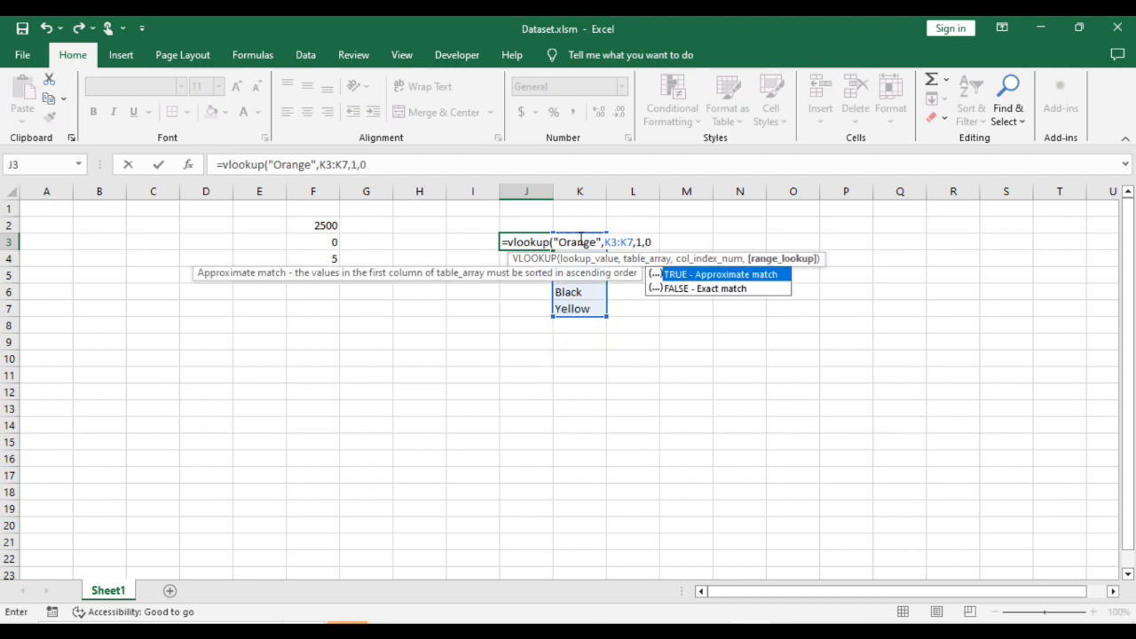
{"action": "key", "text": "Return"}
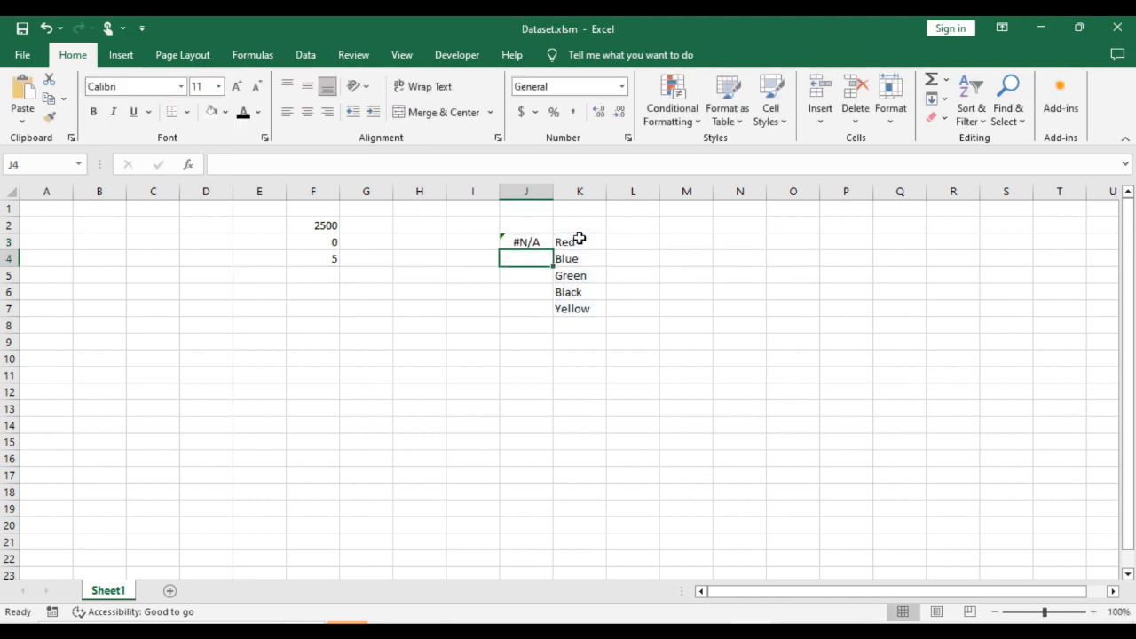
Wrap the VLOOKUP formula in J3 in IFERROR with "Error" as the fallback text.
{"action": "left_click", "coordinate": [527, 244]}
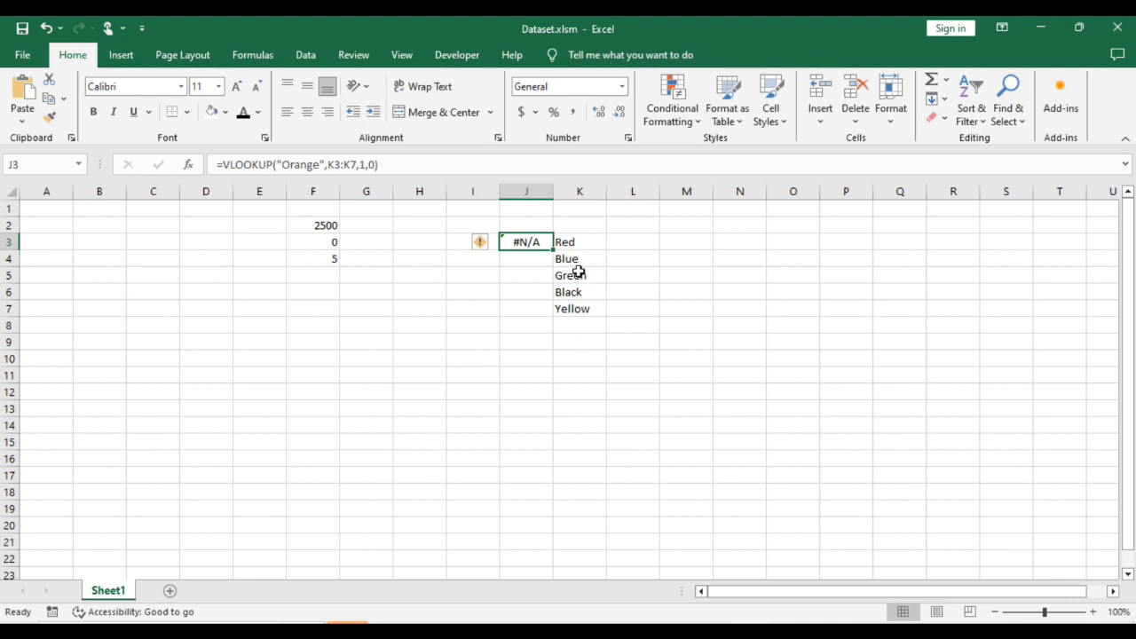
{"action": "left_click", "coordinate": [226, 166]}
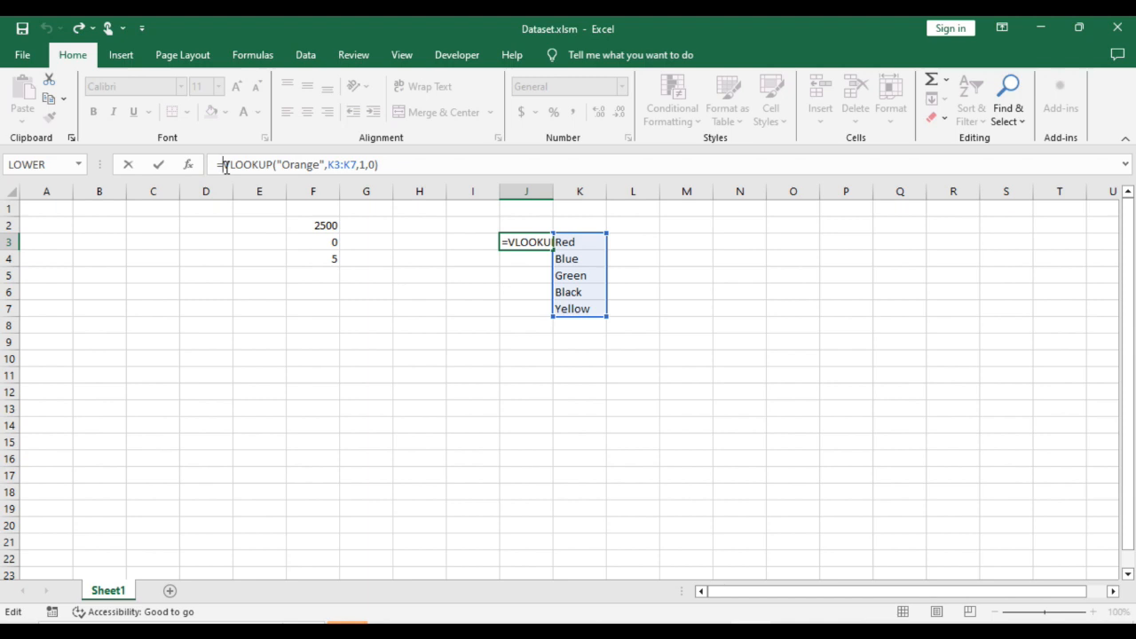
{"action": "type", "text": "iferror("}
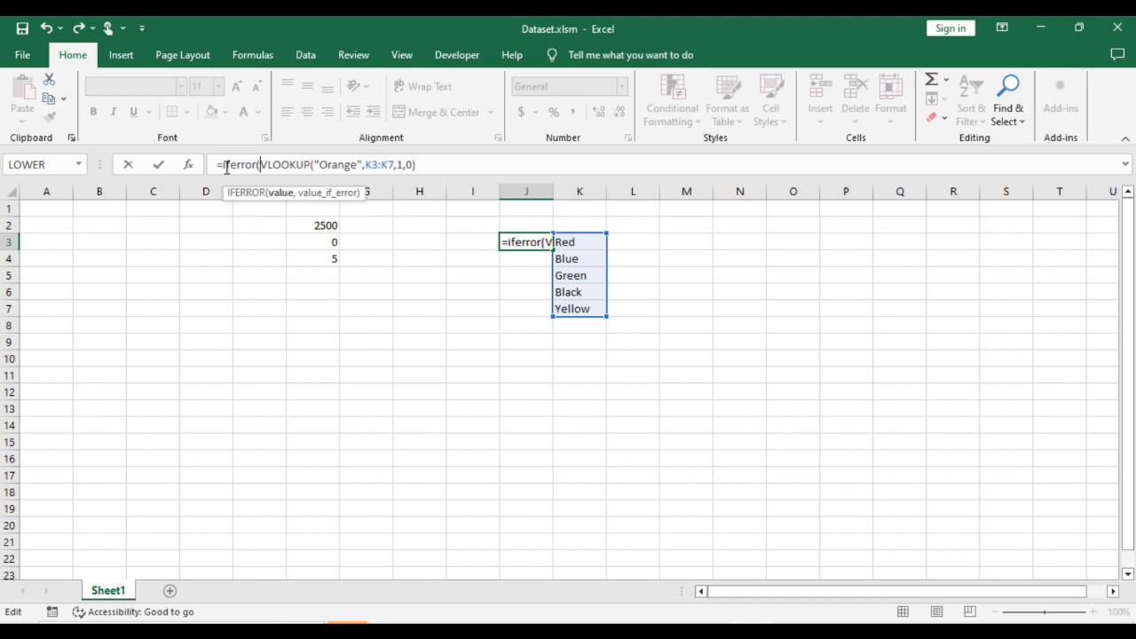
{"action": "left_click", "coordinate": [436, 169]}
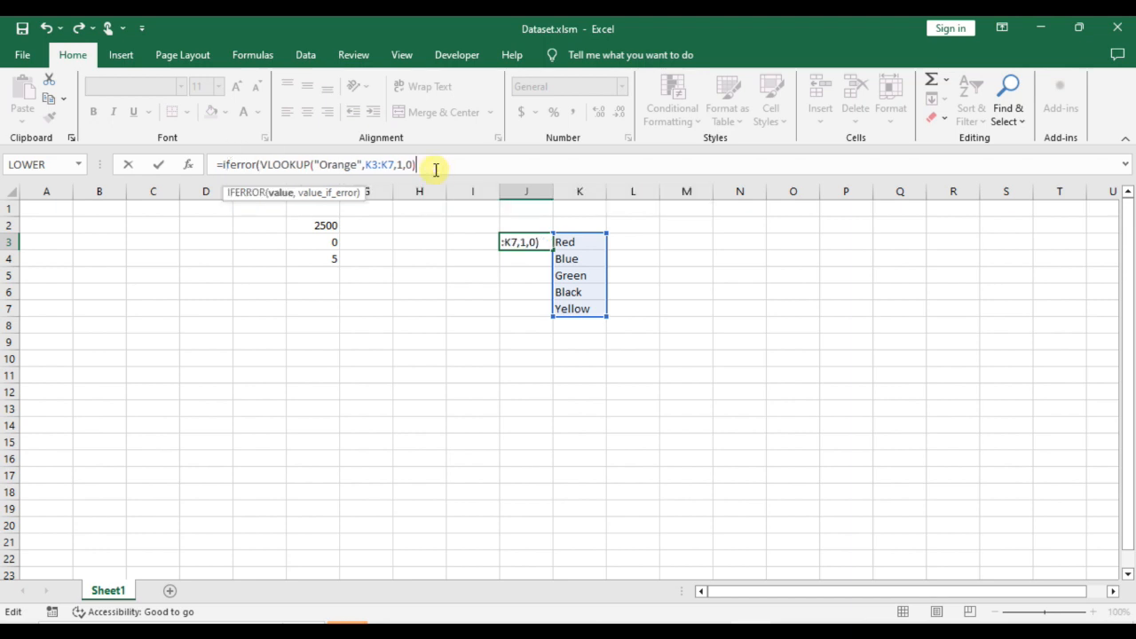
{"action": "type", "text": ",\""}
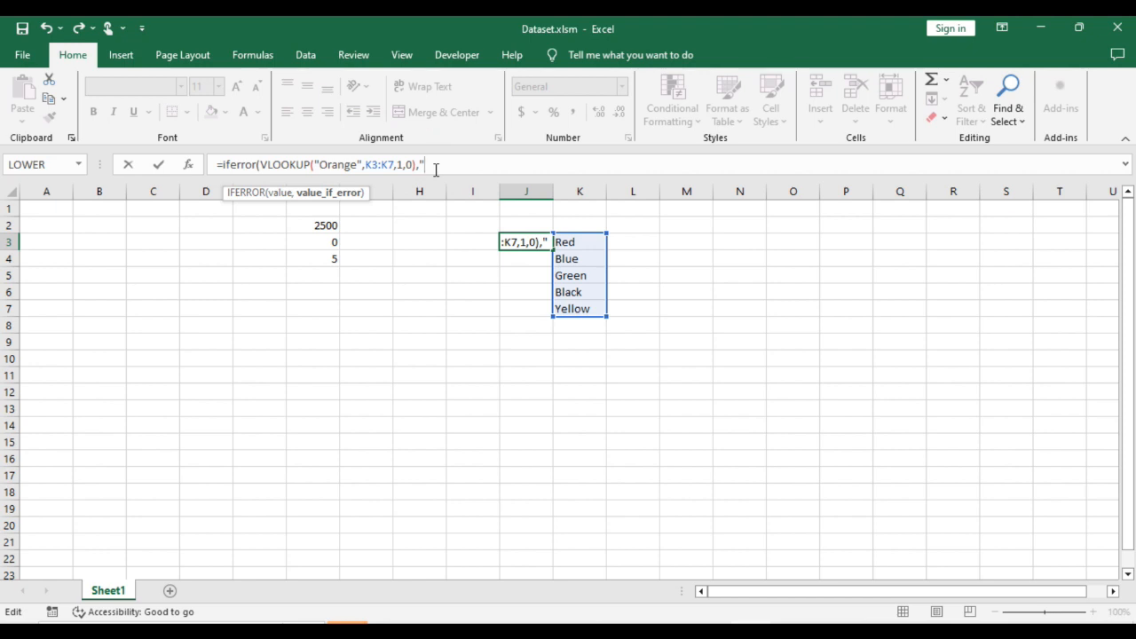
{"action": "type", "text": "Error\")"}
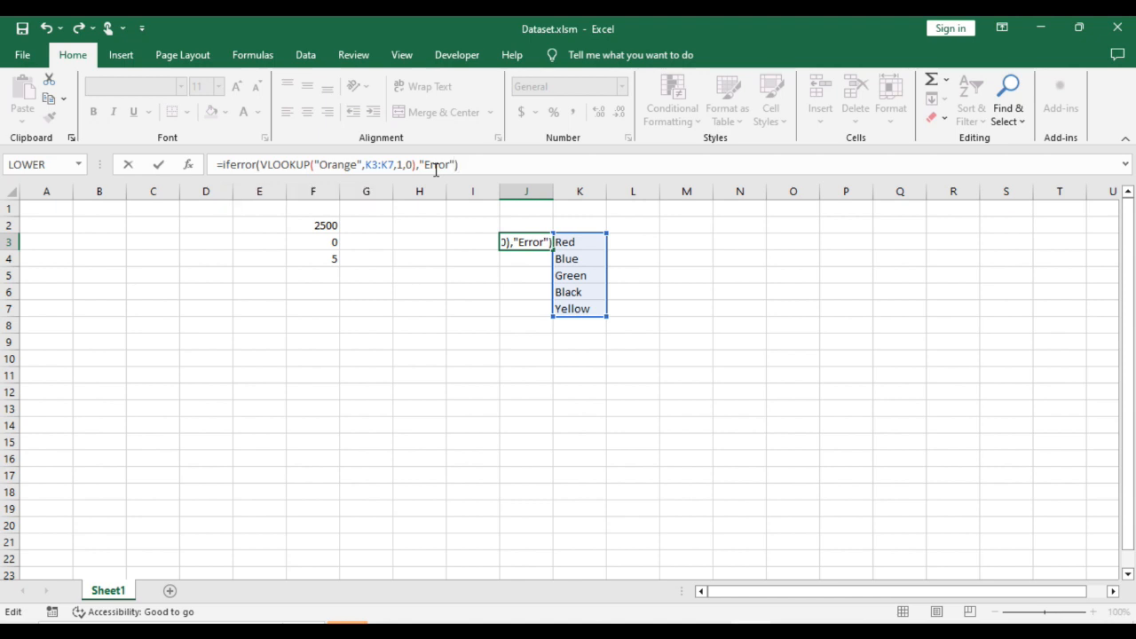
{"action": "key", "text": "Return"}
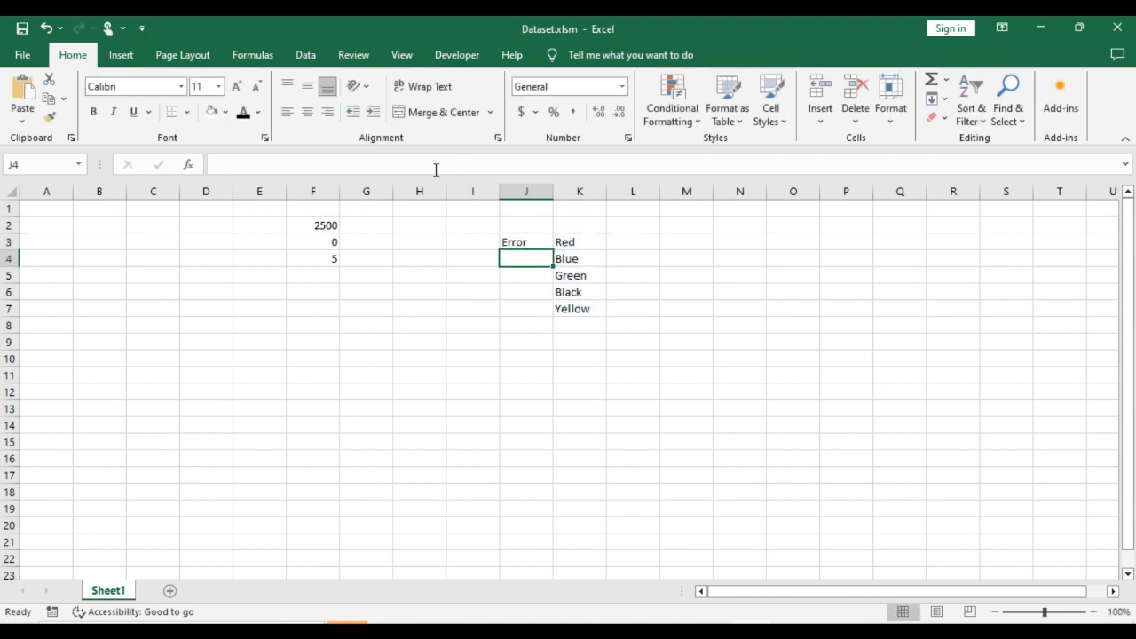
Change the lookup value in J3's IFERROR VLOOKUP formula to "Red".
{"action": "left_click", "coordinate": [540, 242]}
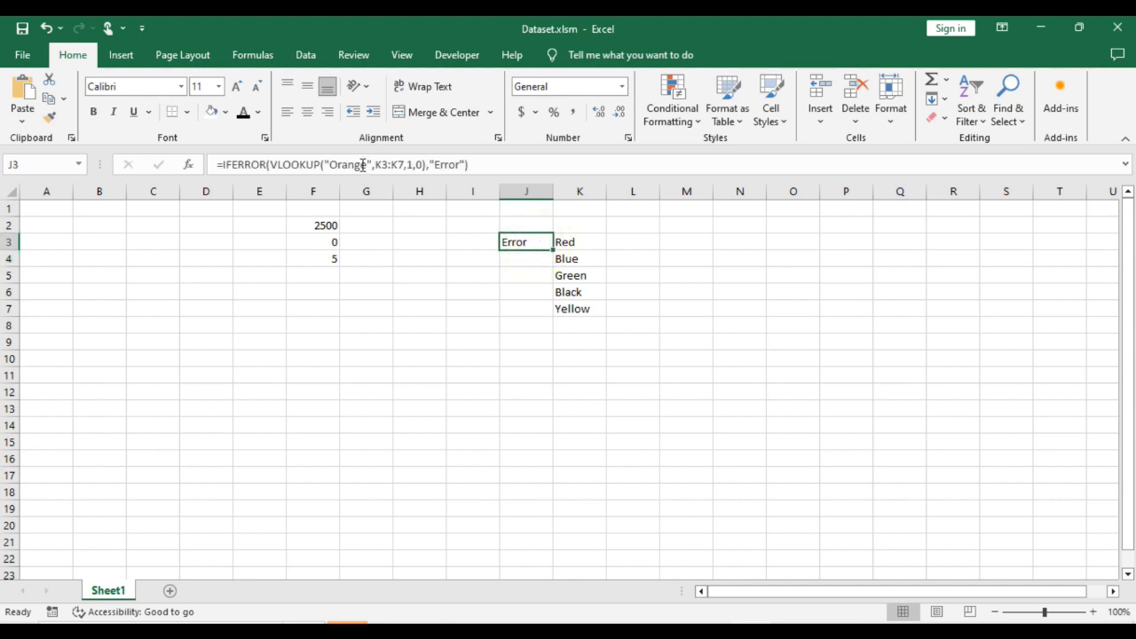
{"action": "left_click_drag", "start_coordinate": [367, 165], "coordinate": [332, 167]}
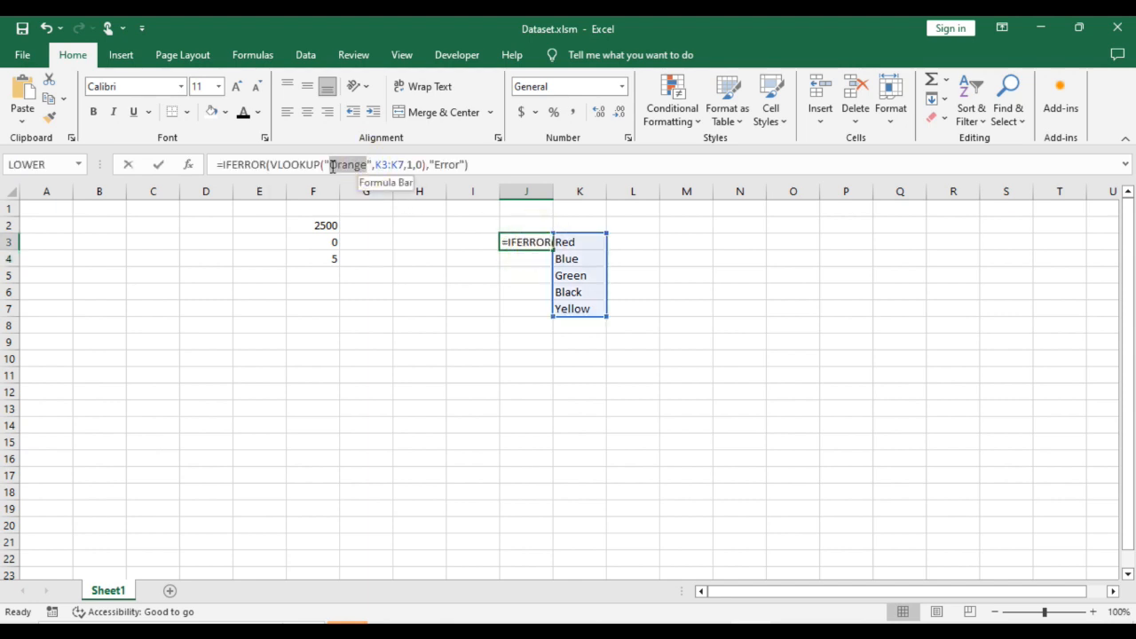
{"action": "type", "text": "Red"}
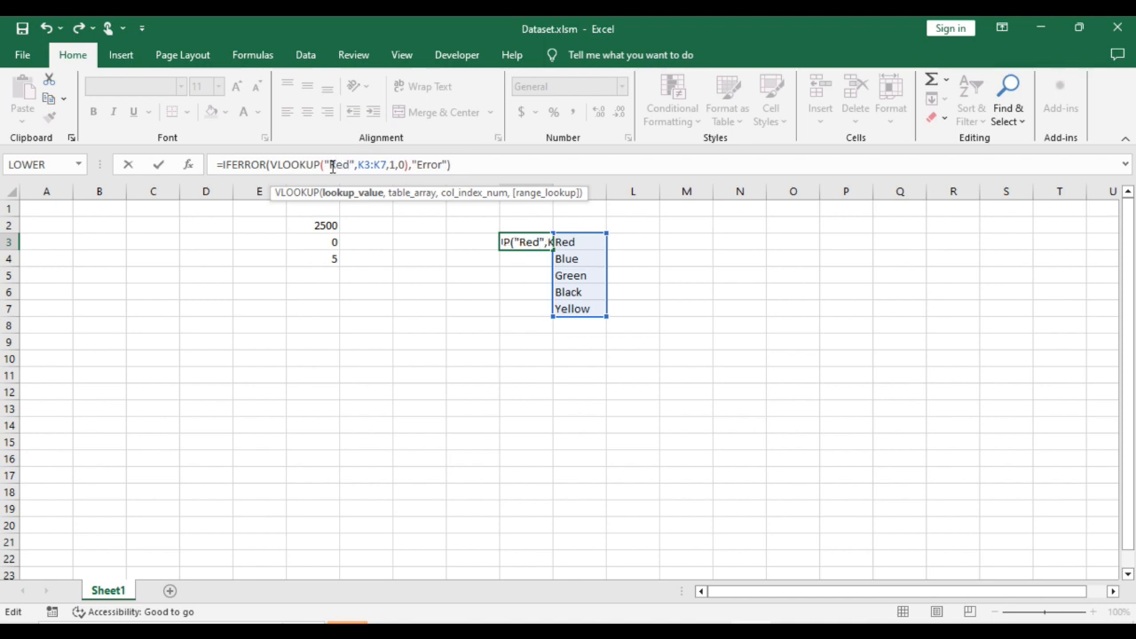
{"action": "left_click", "coordinate": [161, 166]}
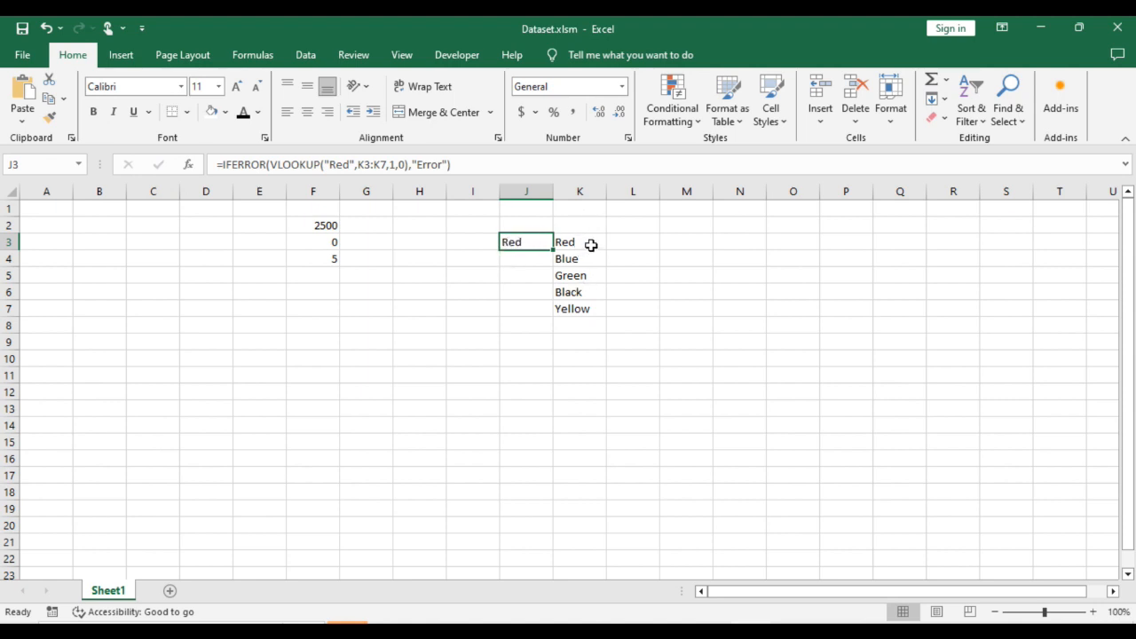
{"action": "left_click", "coordinate": [591, 245]}
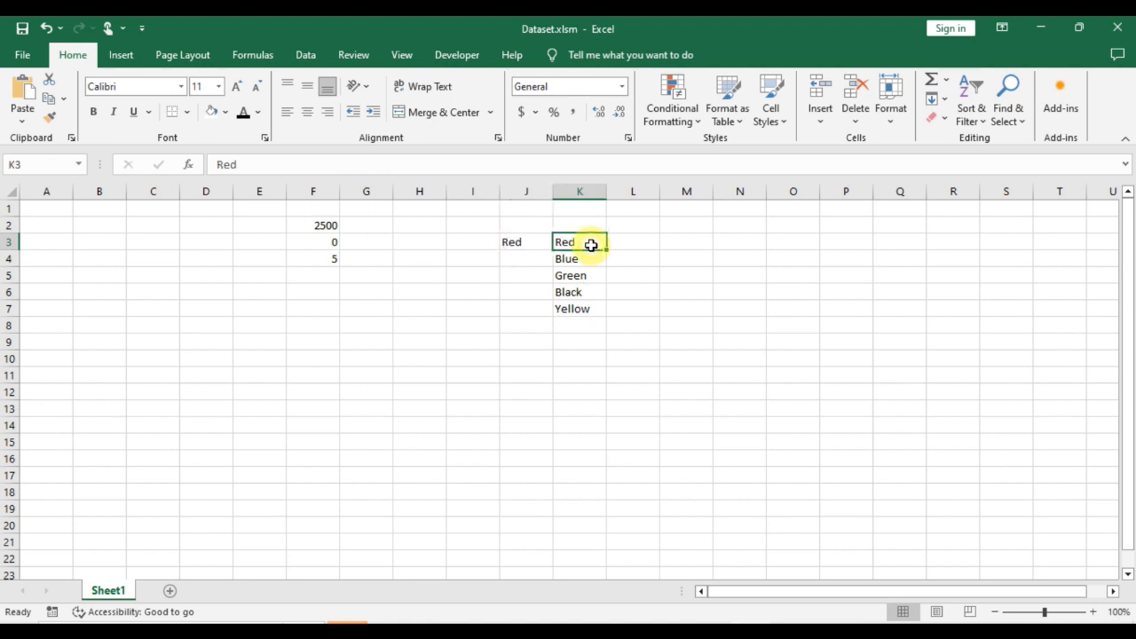
Set the lookup value in J3's formula back to "Orange".
{"action": "left_click", "coordinate": [543, 237]}
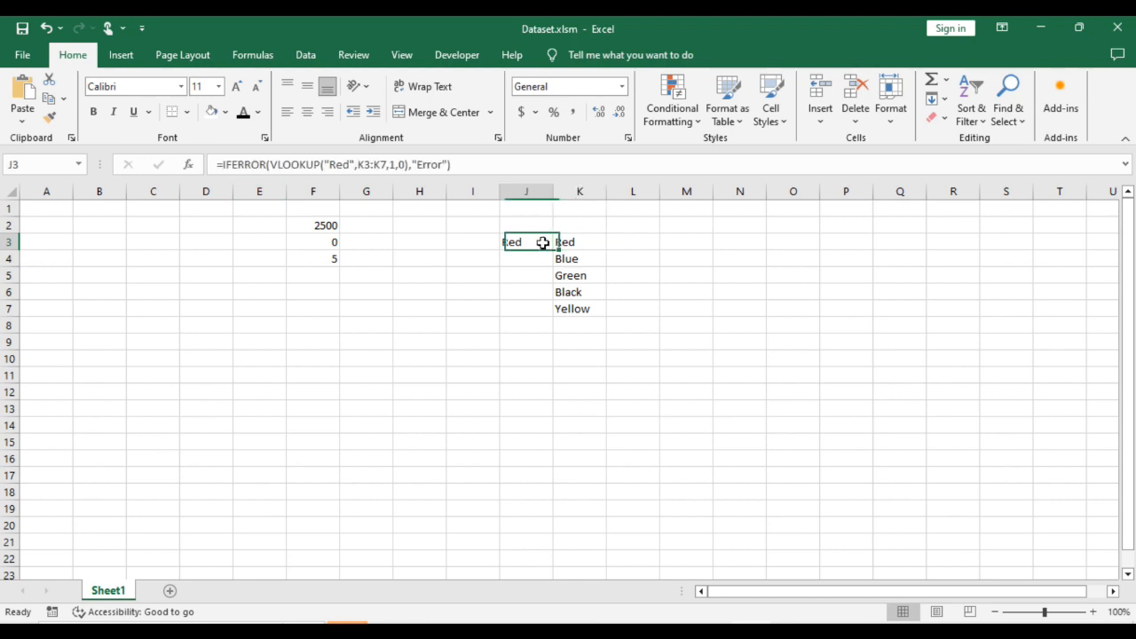
{"action": "double_click", "coordinate": [350, 163]}
{"action": "type", "text": "Orange"}
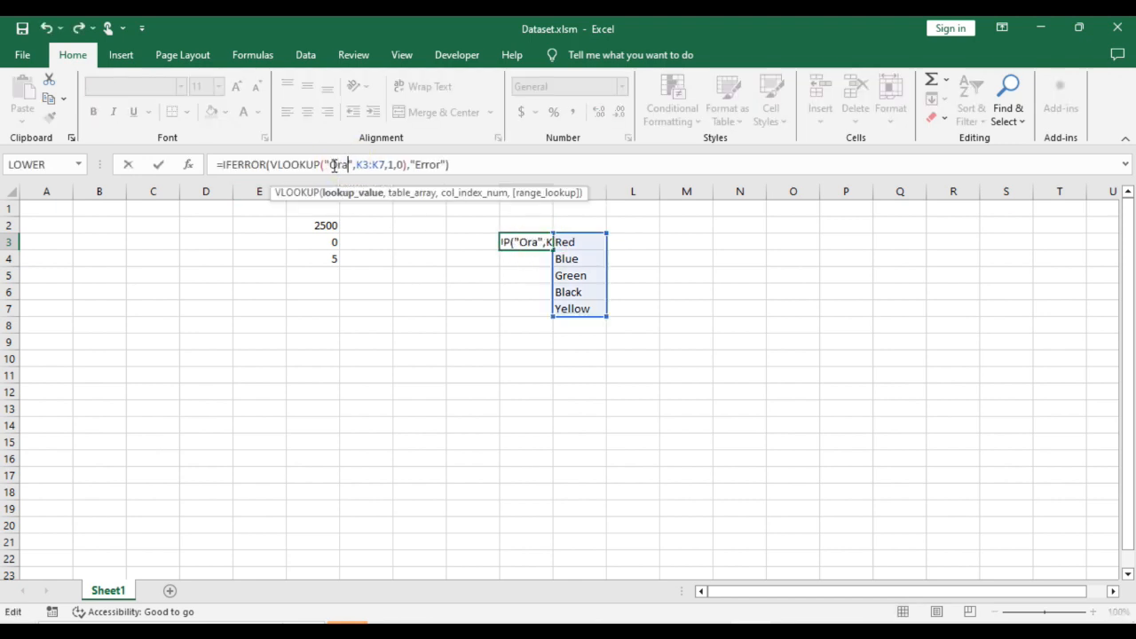
{"action": "key", "text": "Return"}
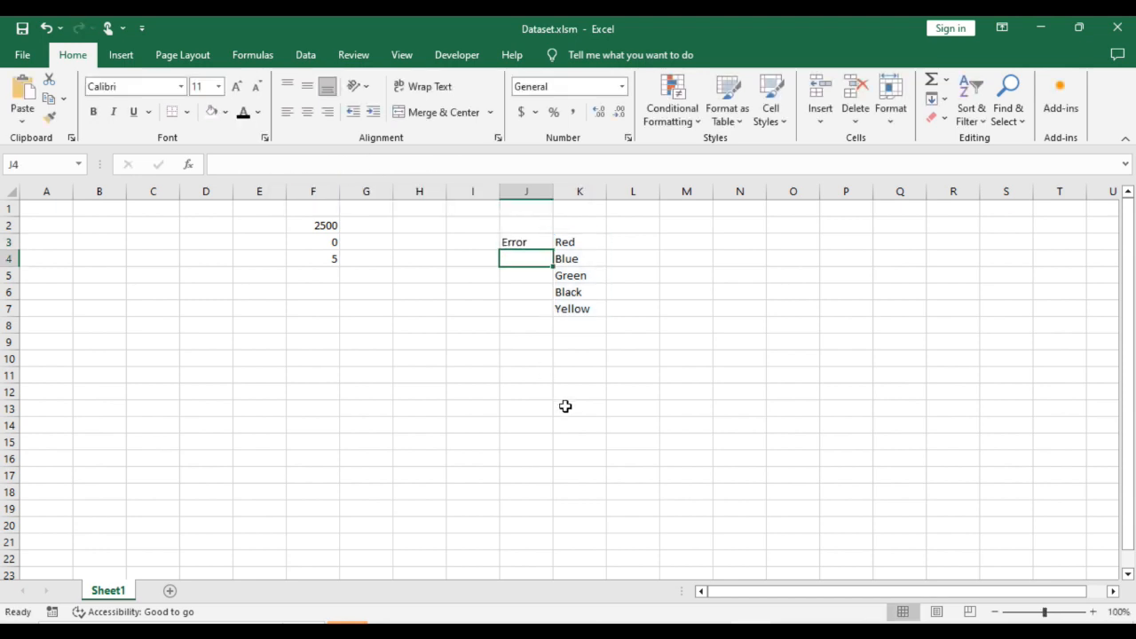
{"action": "left_click", "coordinate": [508, 247]}
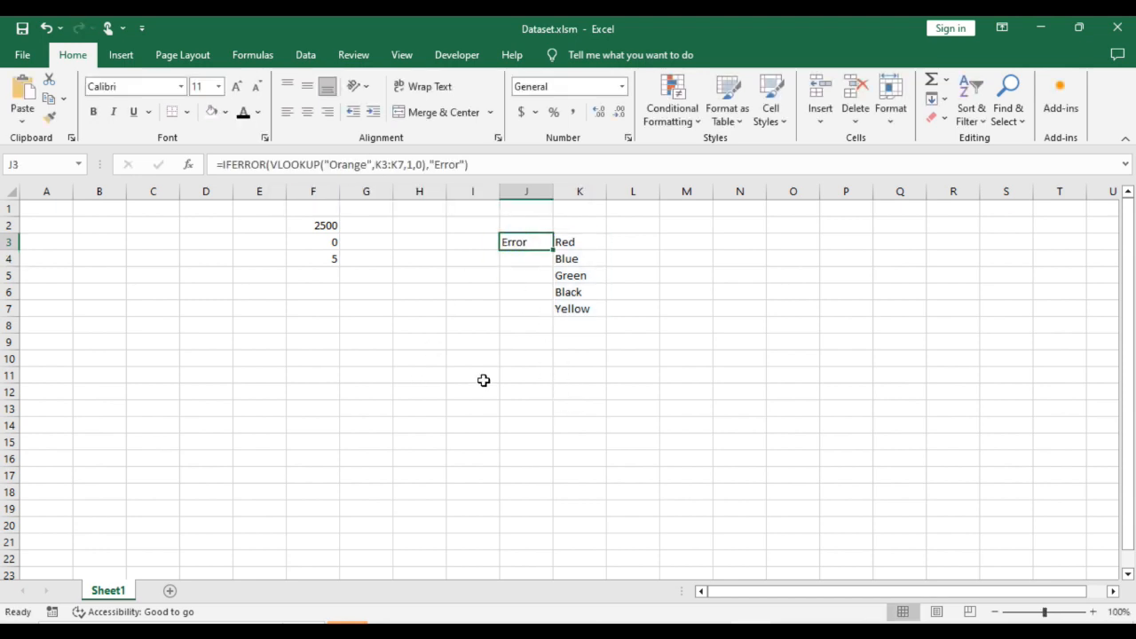
{"action": "left_click", "coordinate": [547, 361]}
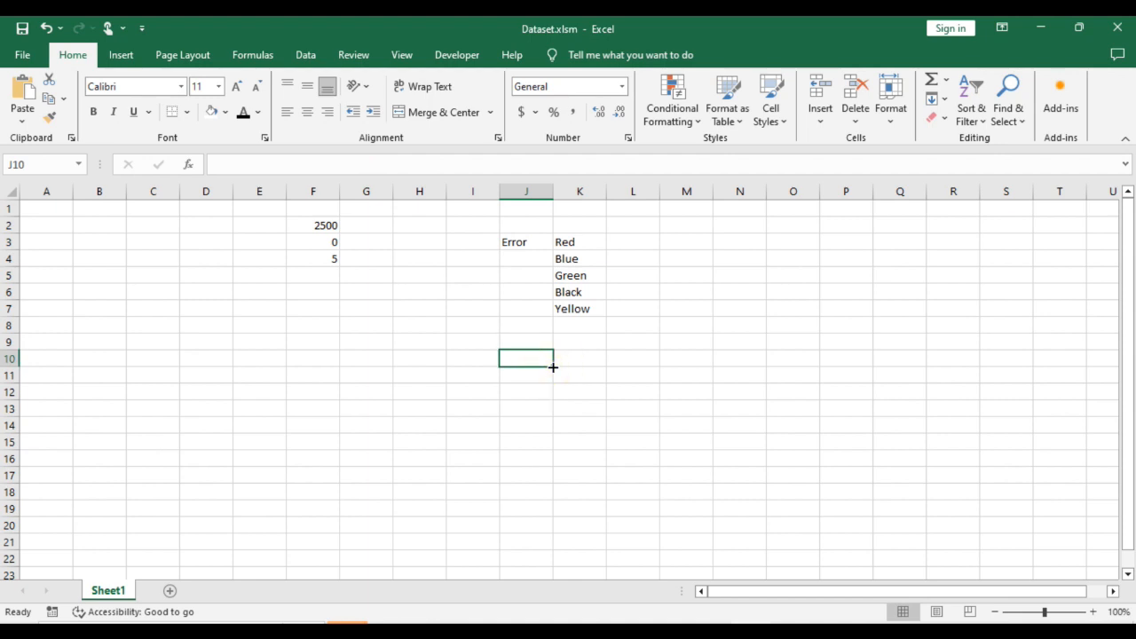